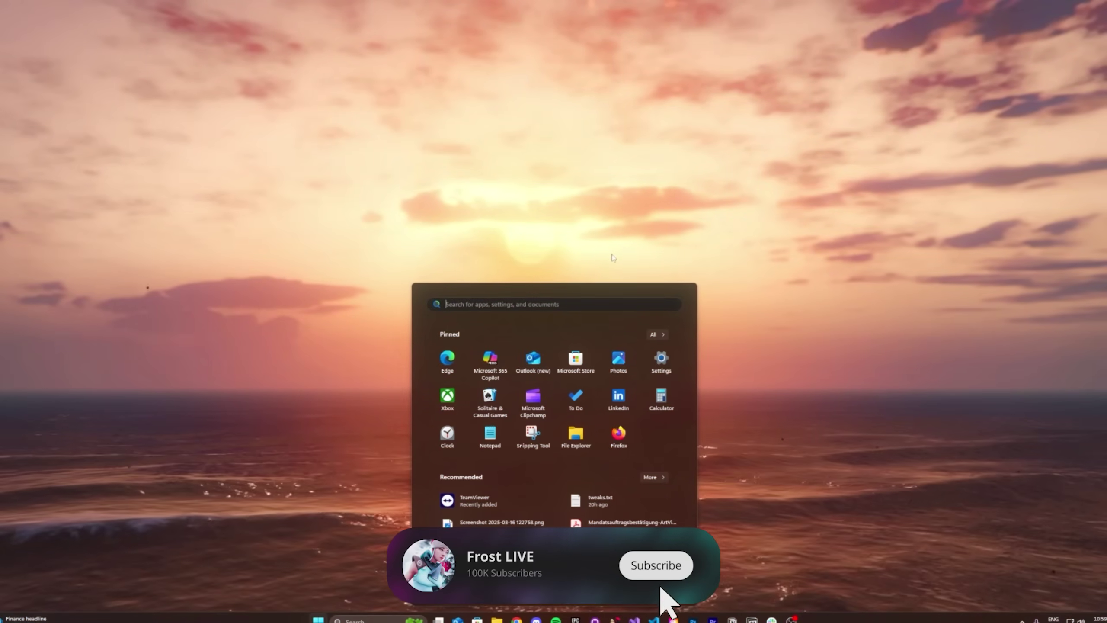
- Open the advanced system settings and bring up the Startup and Recovery settings
type("advanc")
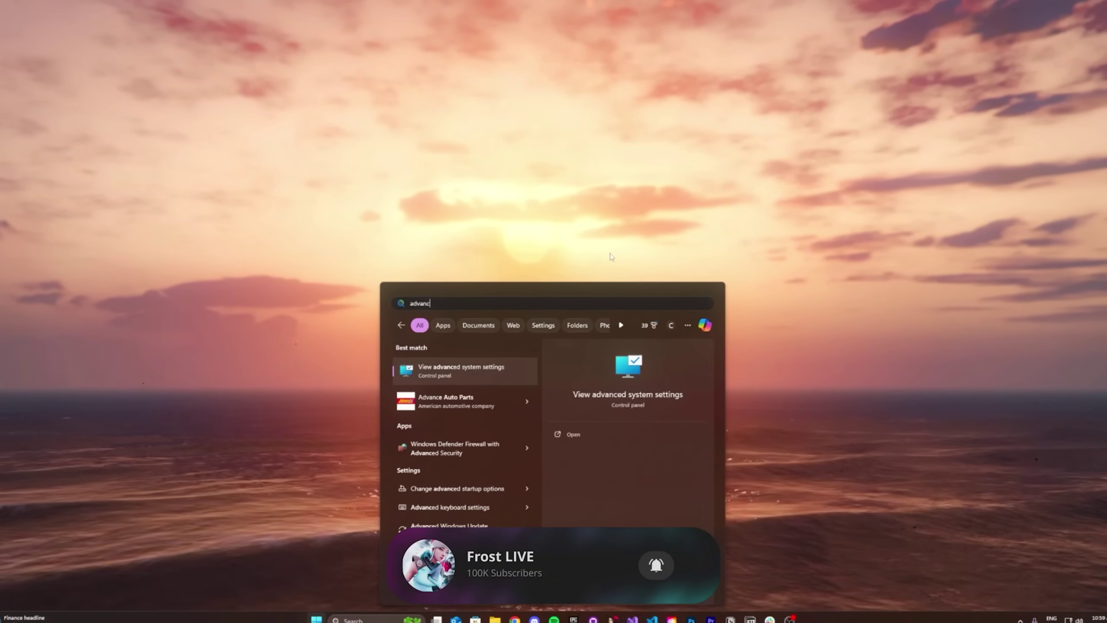
left_click(436, 369)
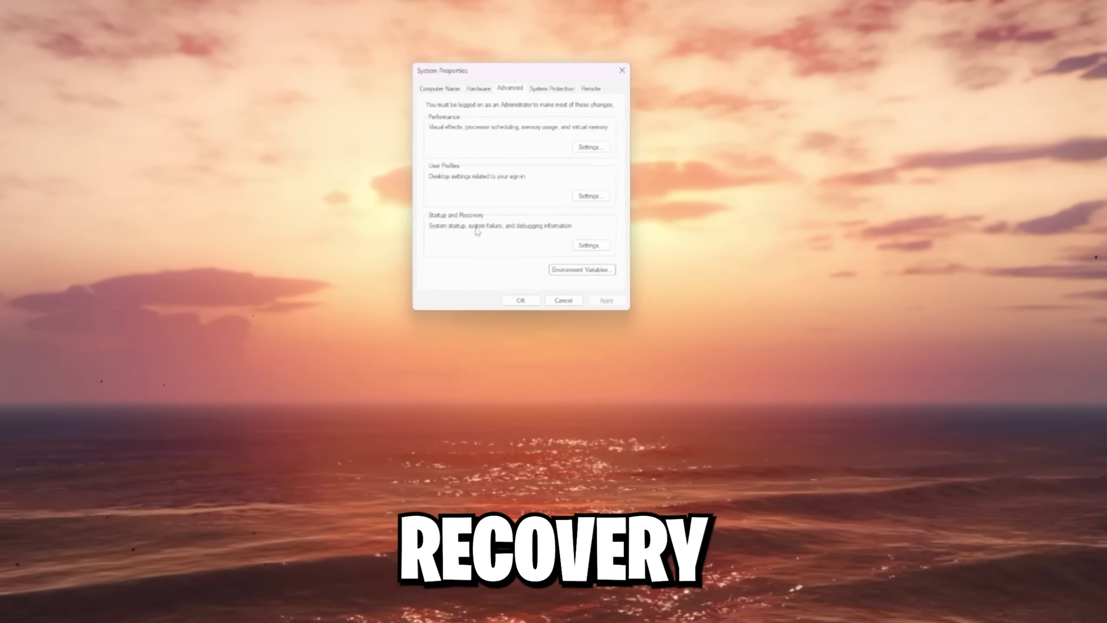
left_click(591, 250)
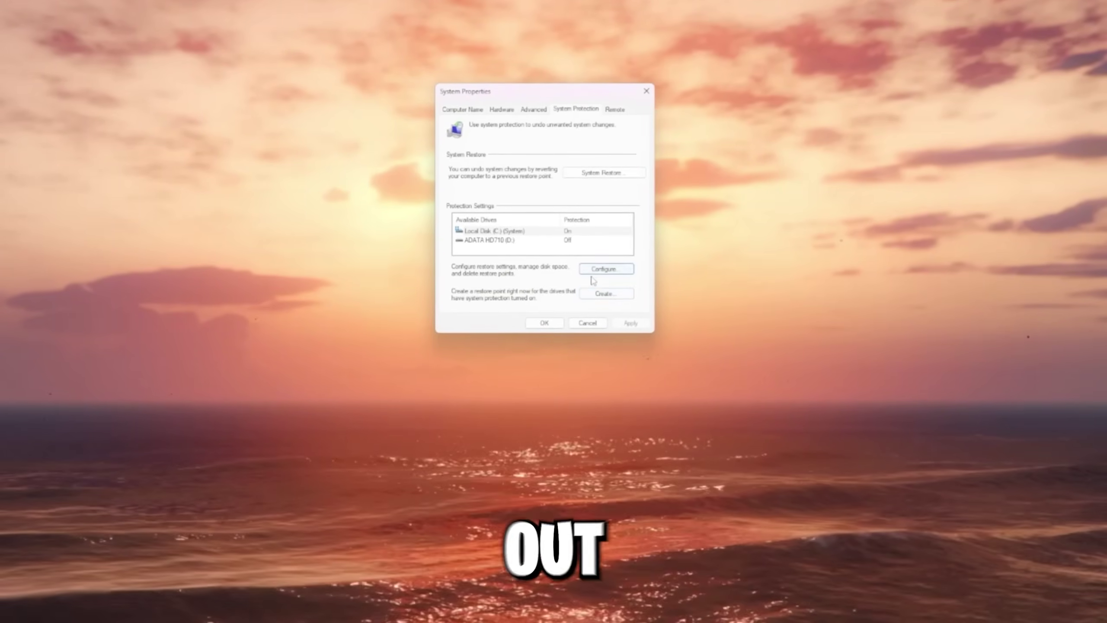
- Open the protection configuration for the system drive C and create a restore point named "FPS Boosting YouTube"
left_click(598, 270)
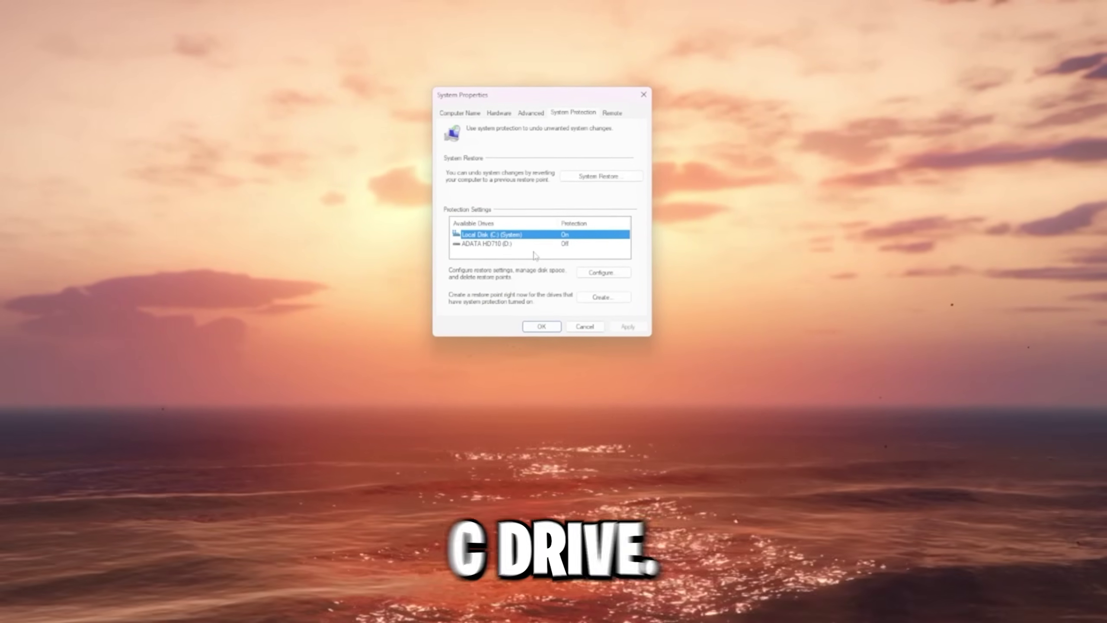
type("FPS Boosting YouTube")
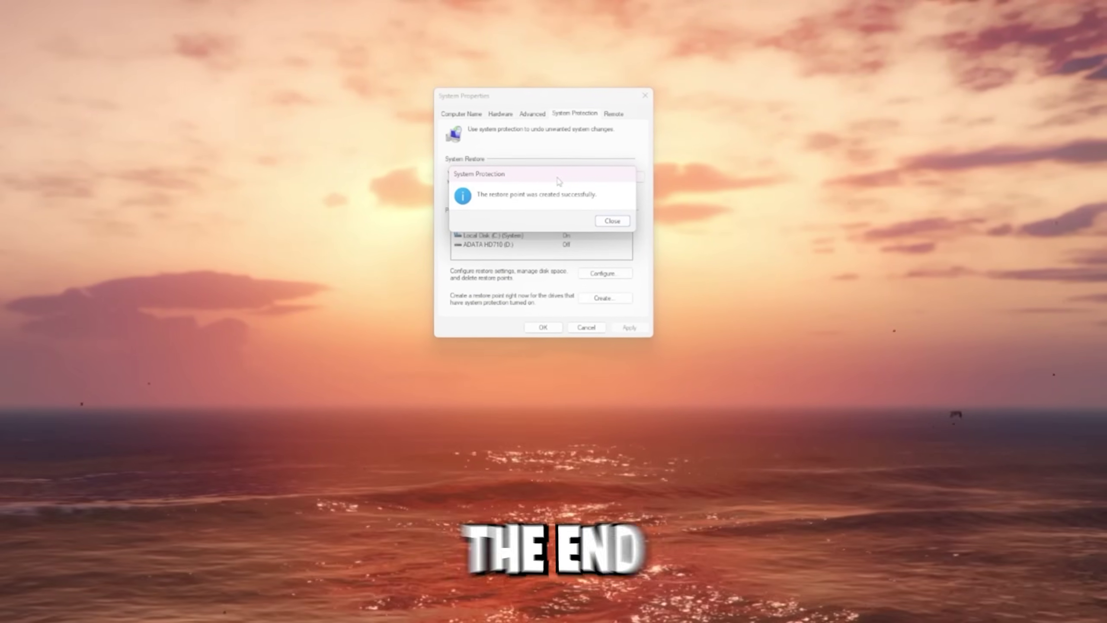
key("Return")
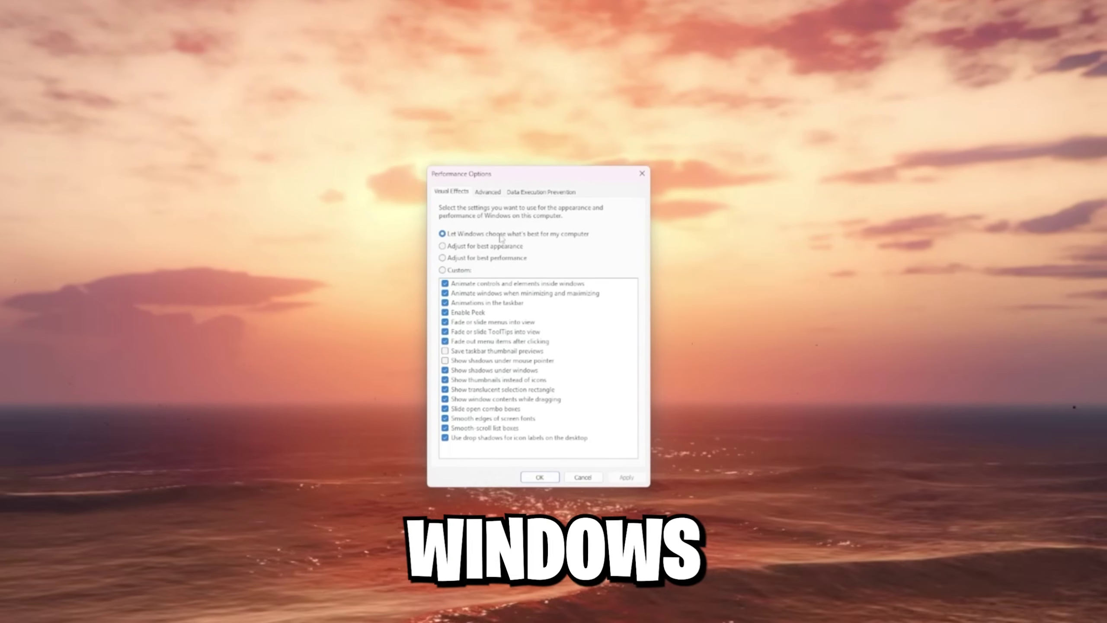
- Adjust visual effects for best performance, keeping only smooth font edges, thumbnails instead of icons and window contents while dragging, and apply the changes
left_click(461, 259)
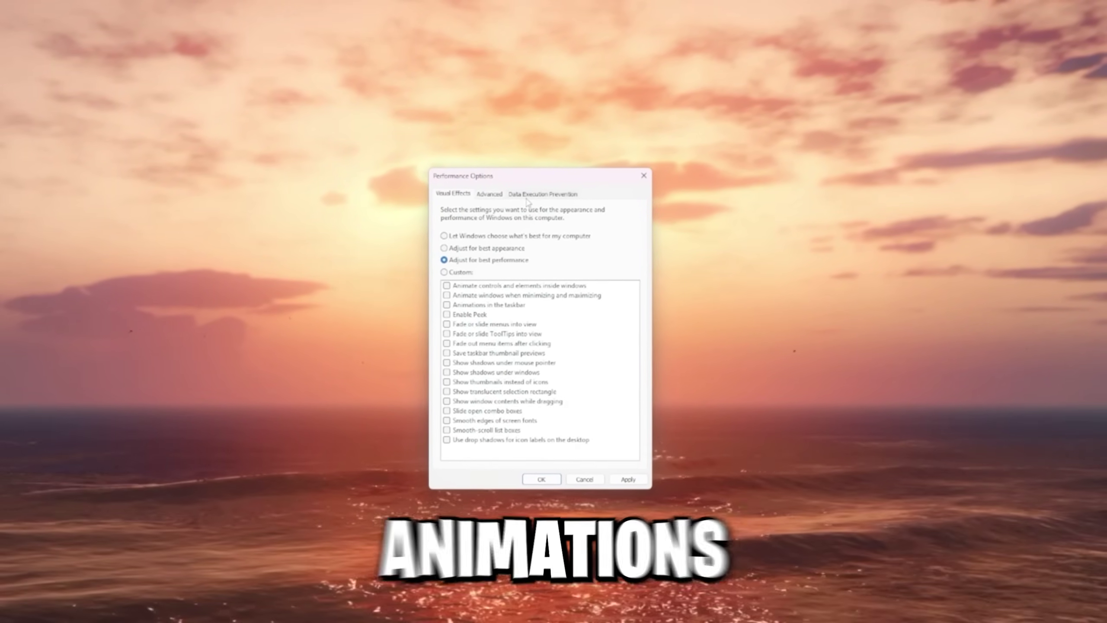
left_click(459, 421)
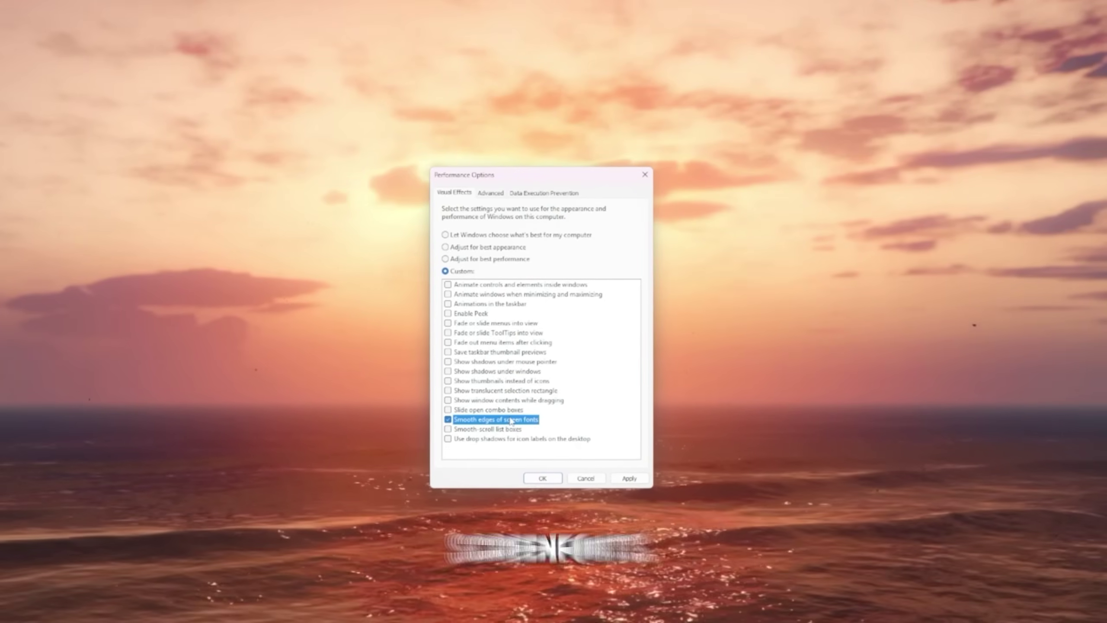
left_click(495, 382)
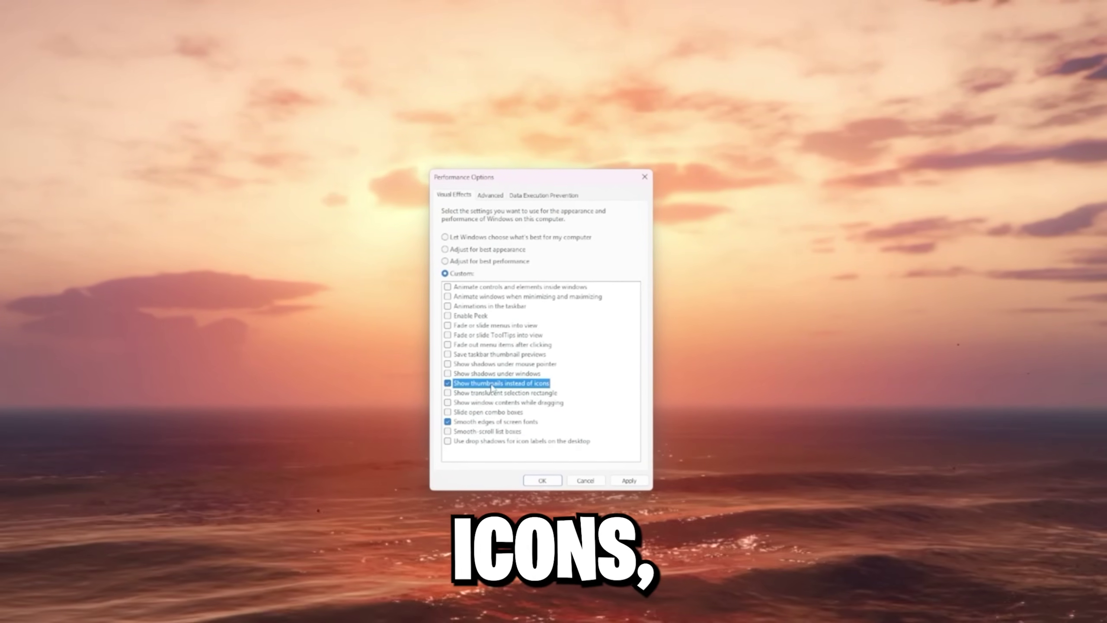
left_click(528, 402)
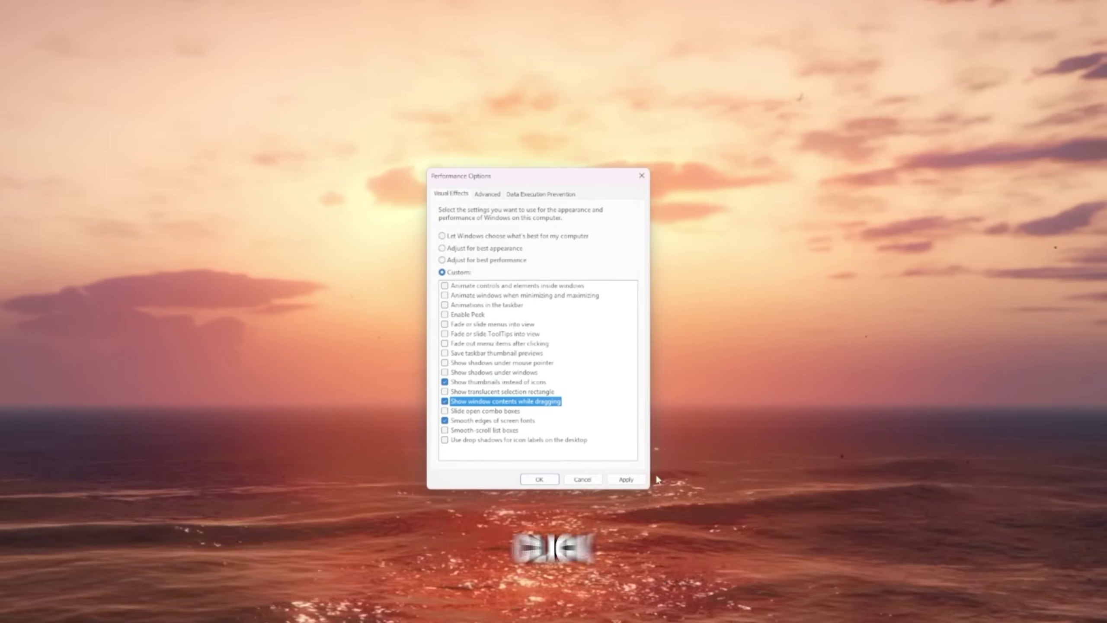
left_click(626, 479)
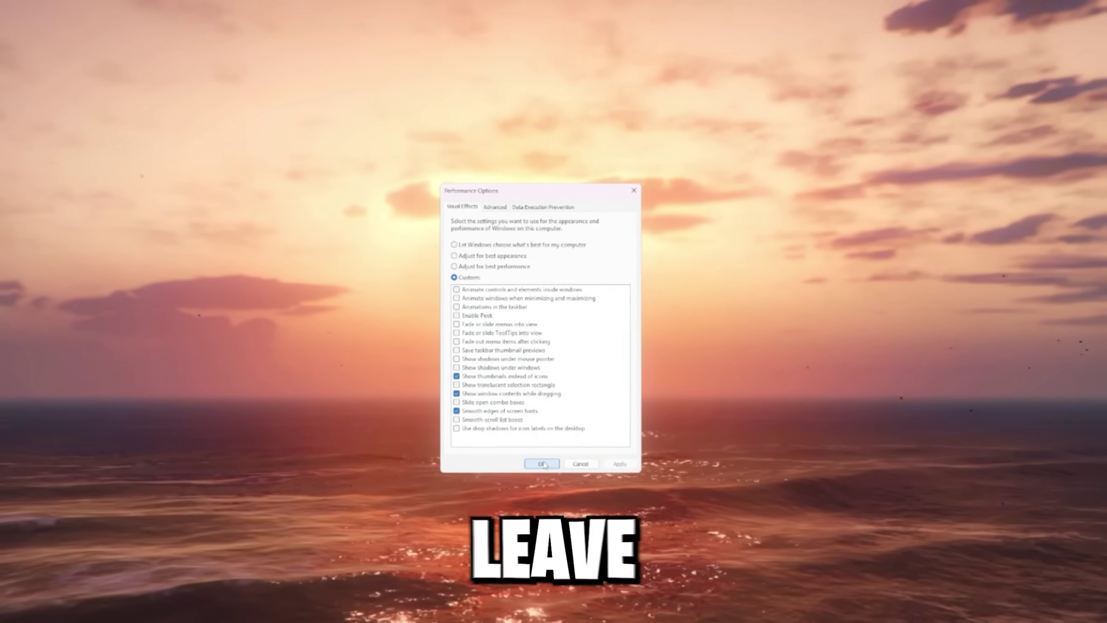
left_click(541, 480)
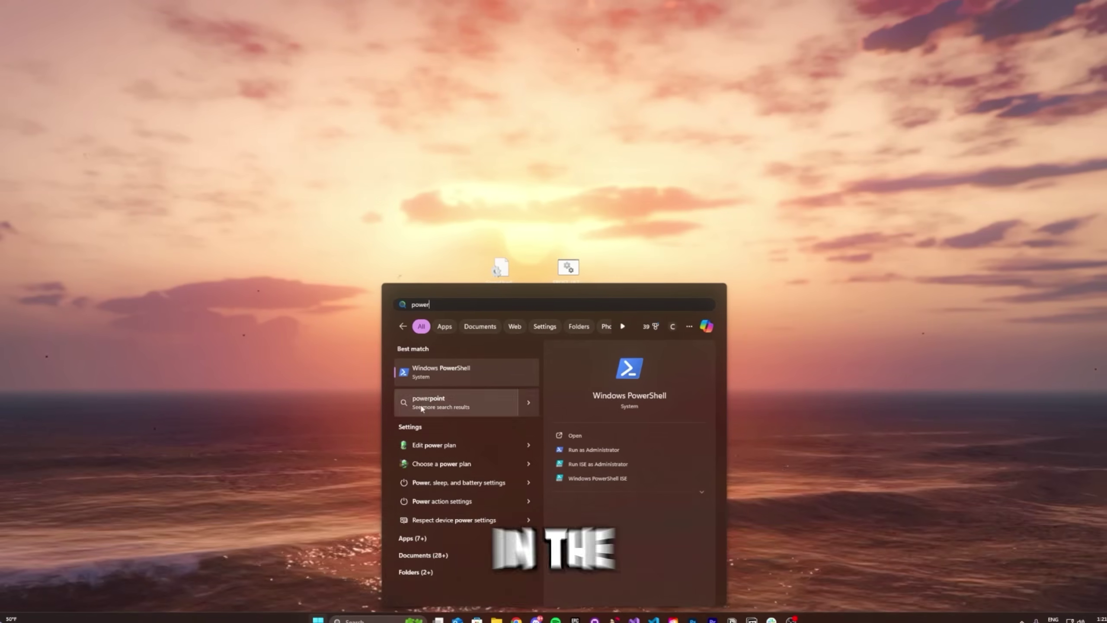
- Go from the power plan editor to the Power Options overview and select the Balanced, followed by the High performance plan
left_click(441, 445)
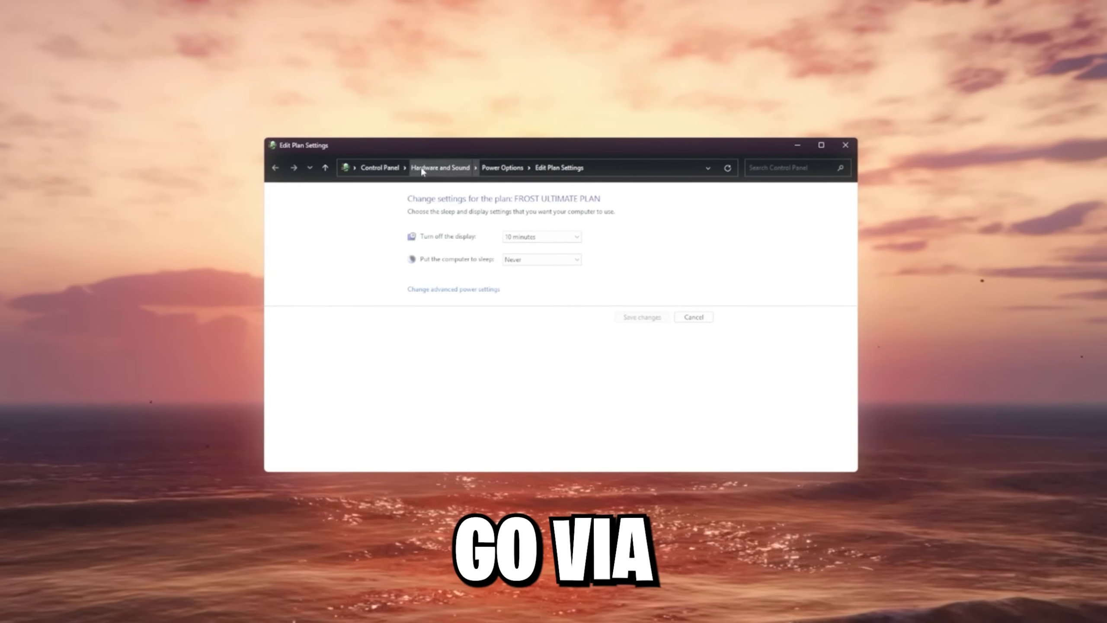
left_click(502, 168)
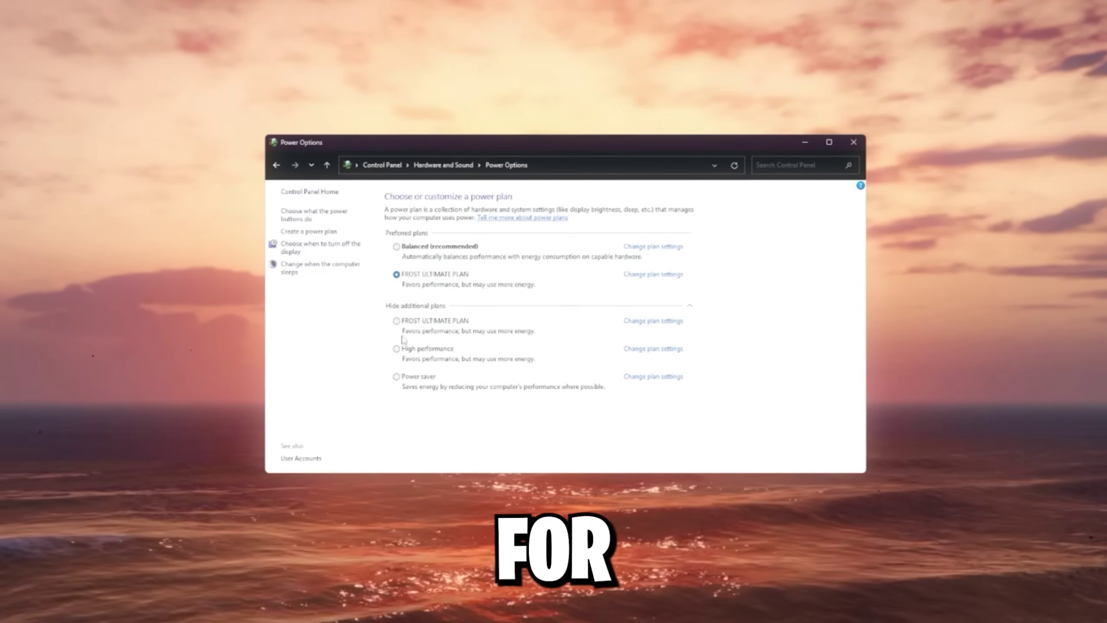
left_click(395, 246)
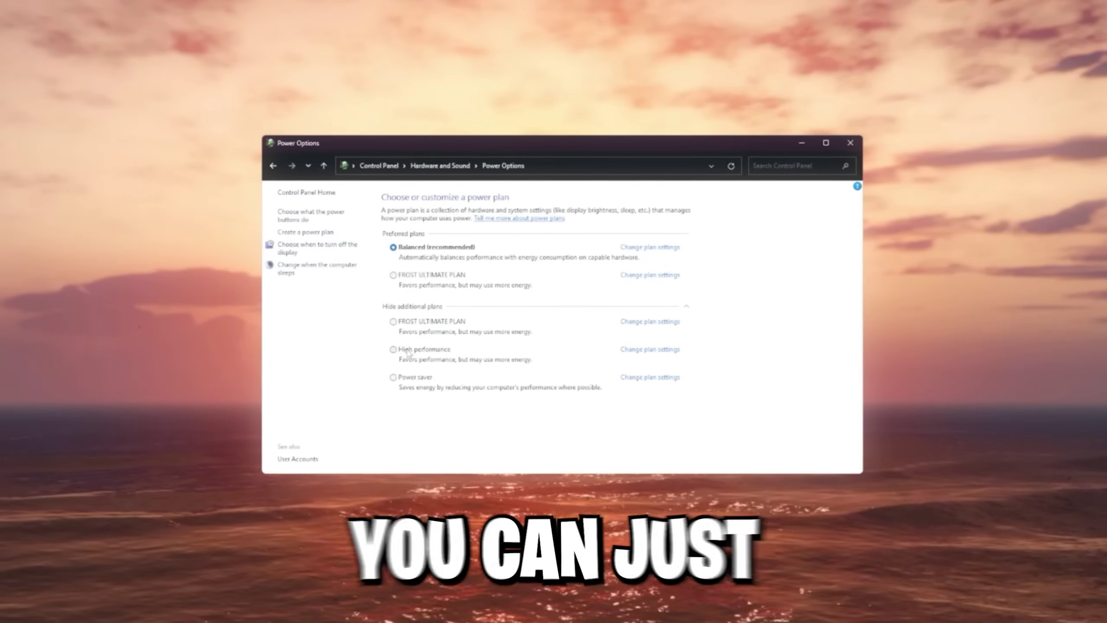
left_click(439, 353)
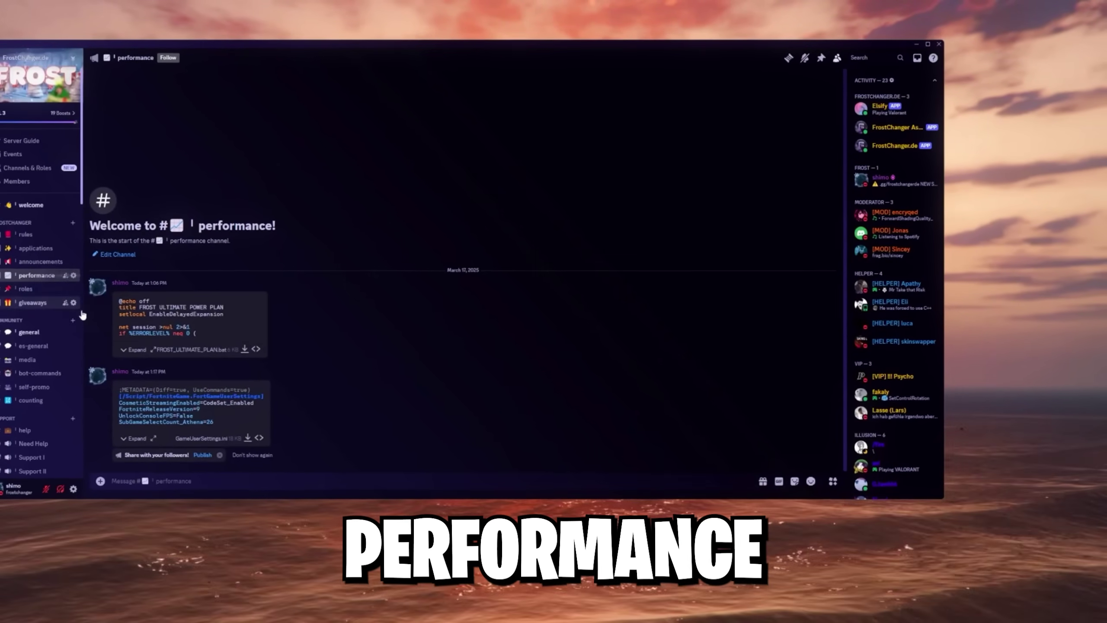
- Review the full source of FROST_ULTIMATE_PLAN.bat in the Discord performance channel and run the batch file from the desktop
left_click(154, 356)
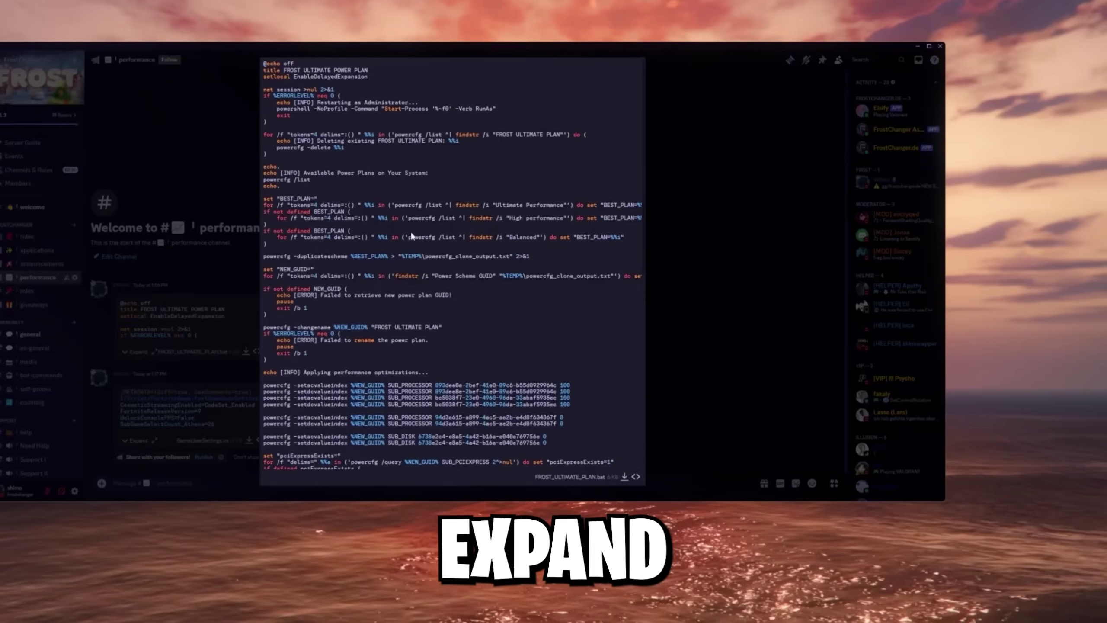
scroll(367, 334, "down", 8)
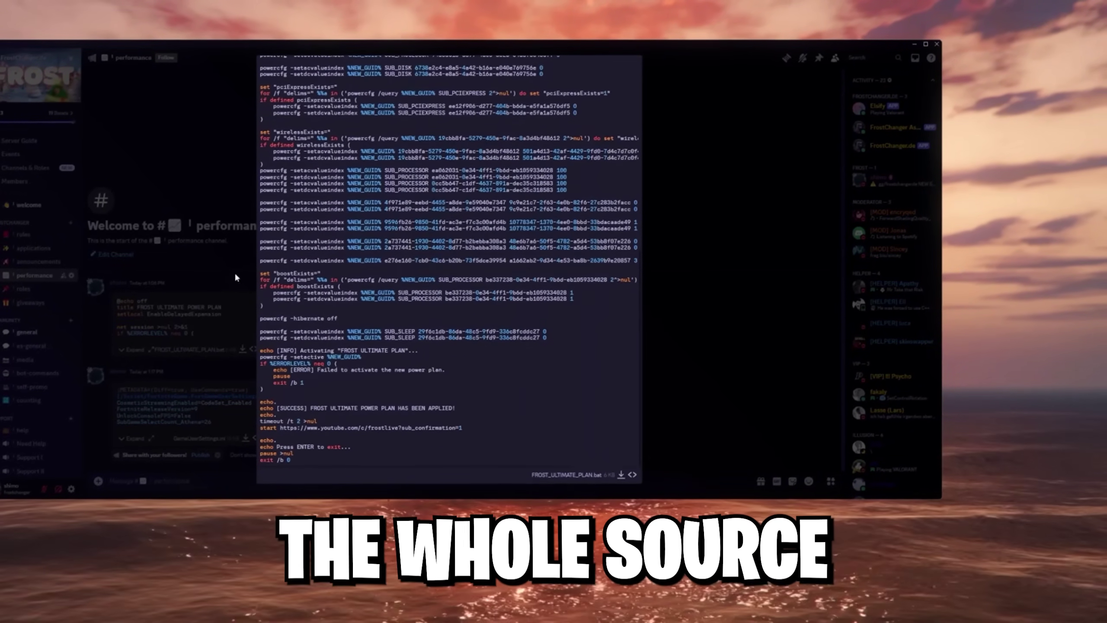
left_click(204, 251)
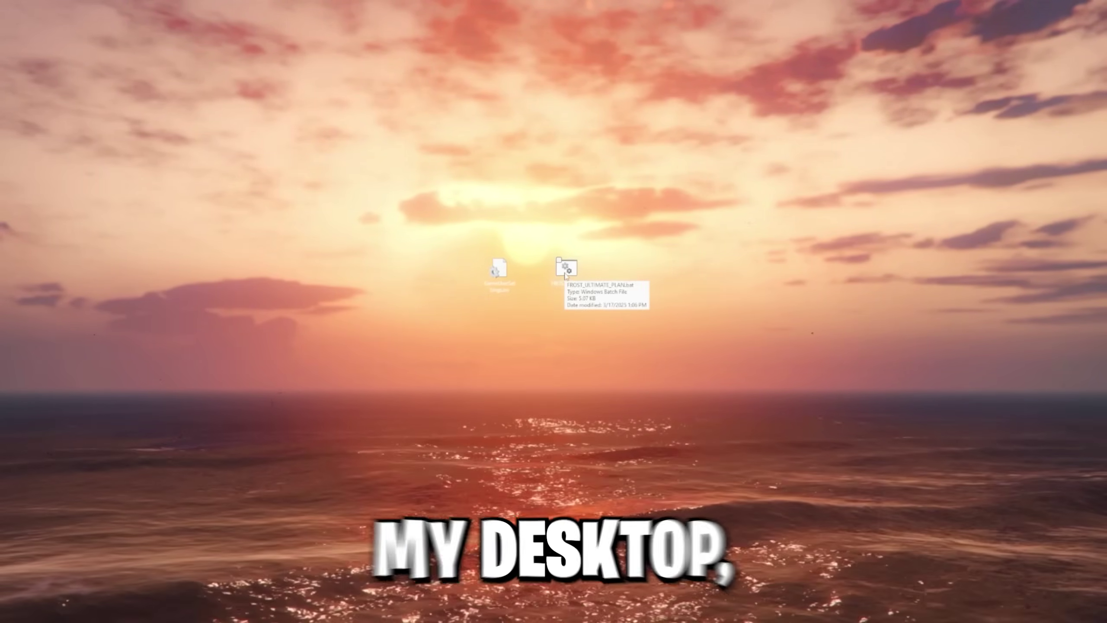
double_click(566, 273)
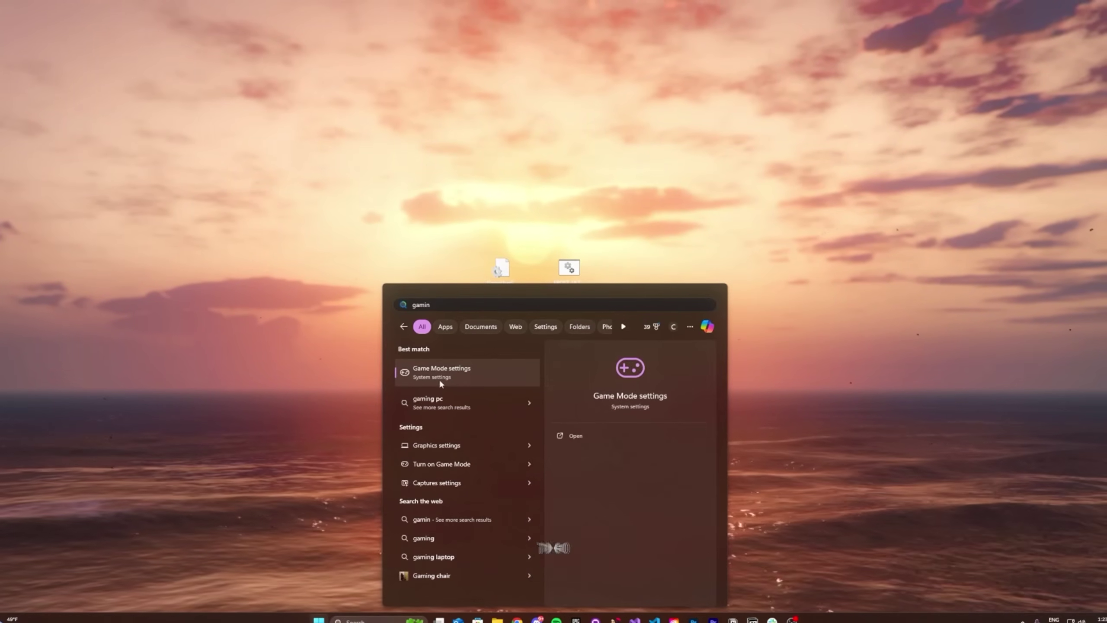
- Open the Game Mode settings, go to the related Graphics settings and look through the list of apps with custom settings
left_click(422, 375)
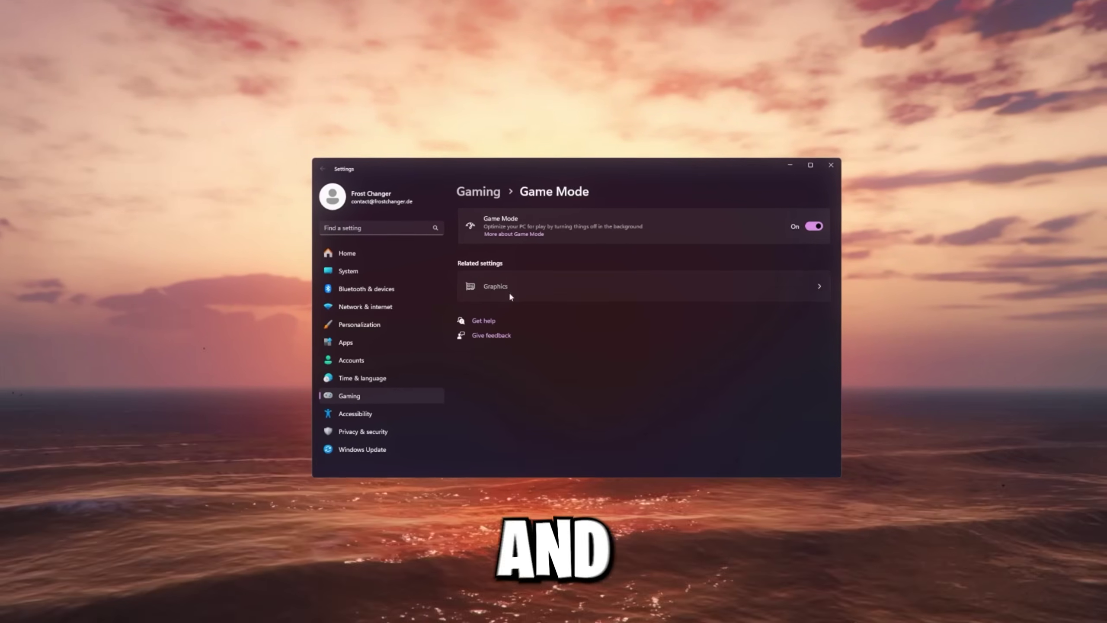
left_click(510, 290)
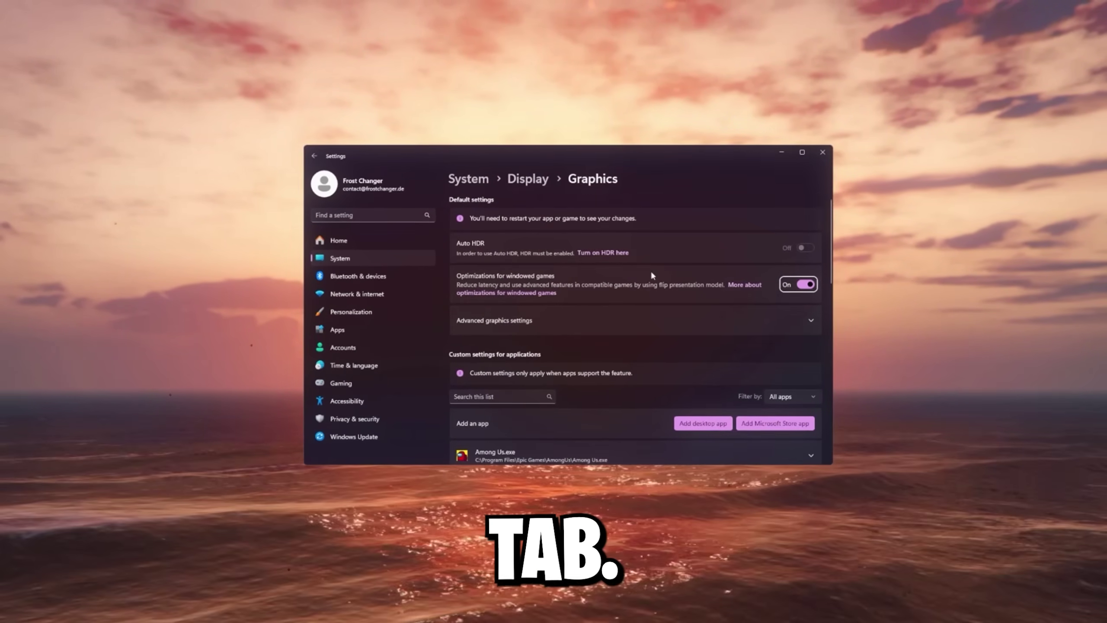
scroll(651, 270, "down", 3)
scroll(609, 265, "down", 5)
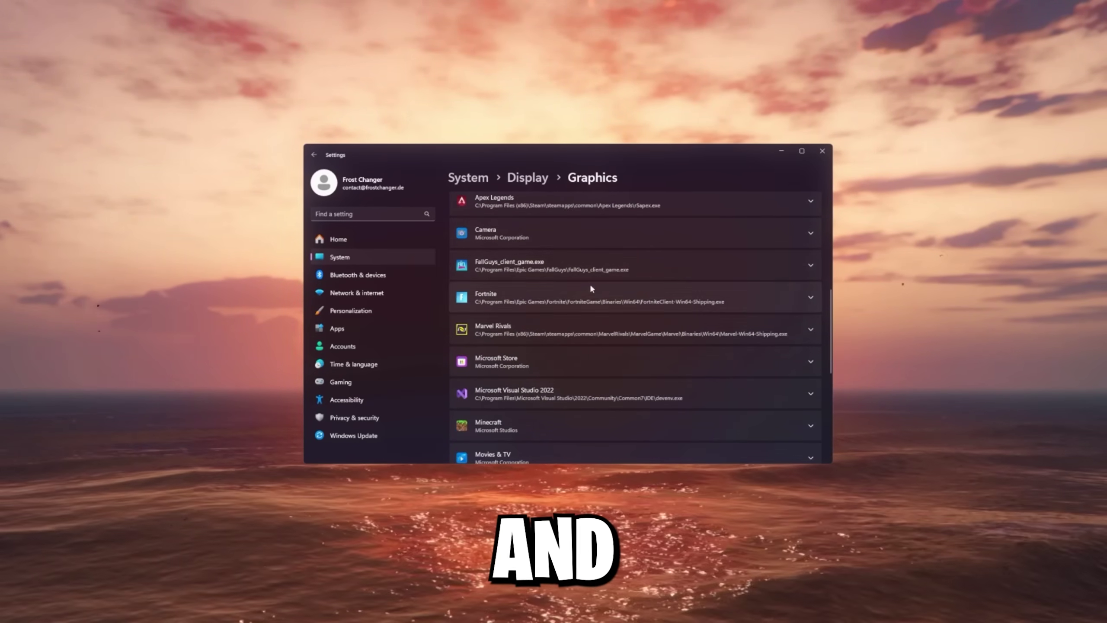
scroll(651, 264, "up", 8)
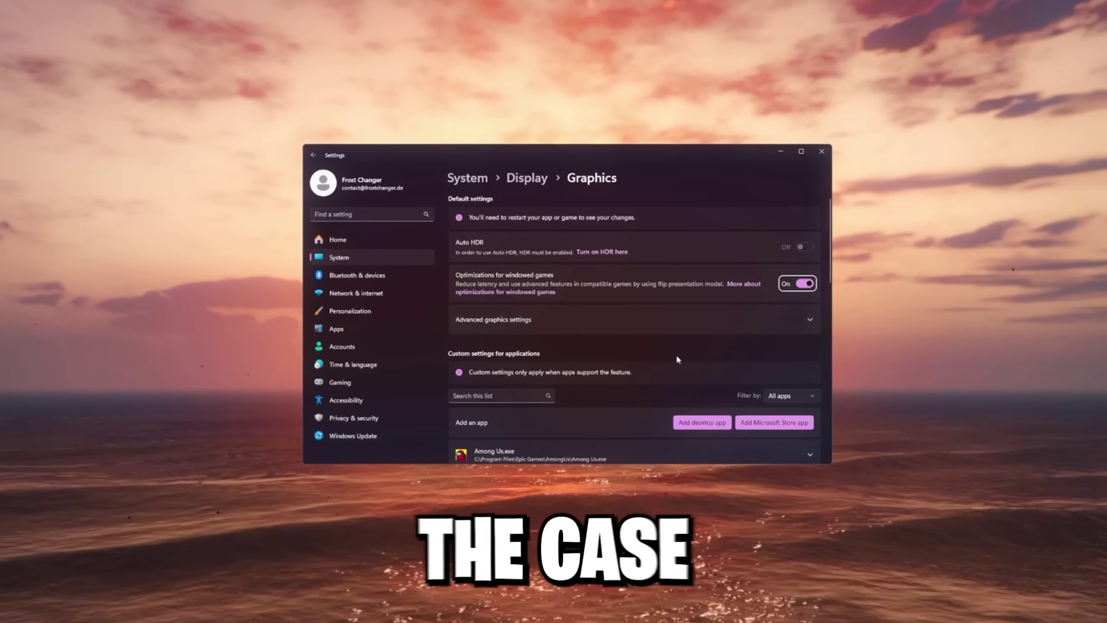
scroll(649, 340, "down", 1)
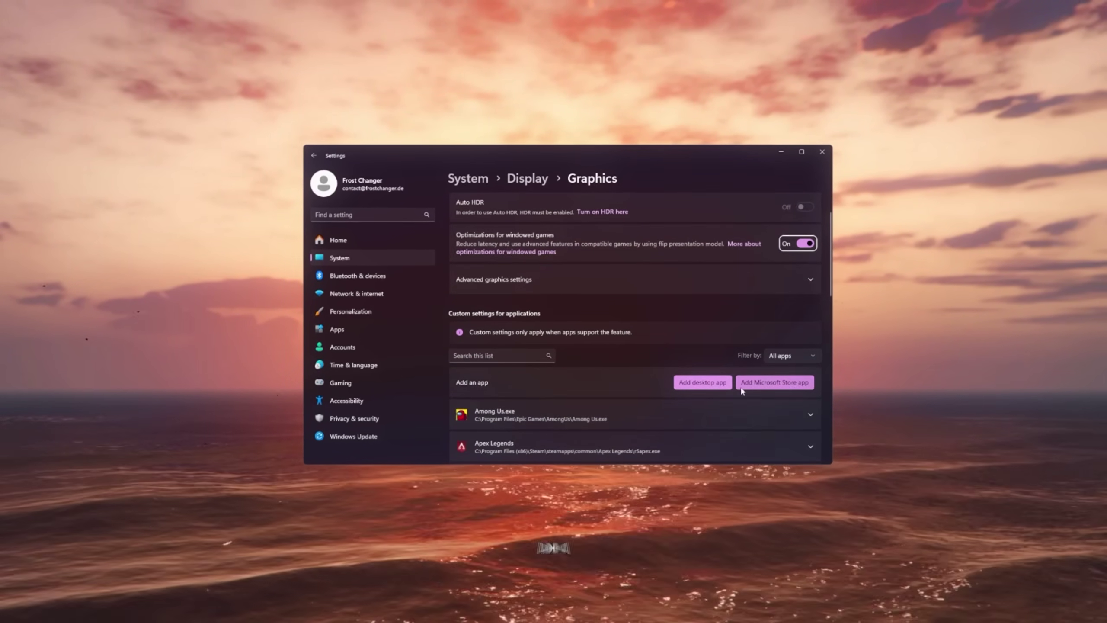
- Add FortniteClient-Win64-Shipping.exe from C:\Program Files\Epic Games\Fortnite\FortniteGame\Binaries\Win64 as a desktop app in the custom graphics settings
left_click(702, 384)
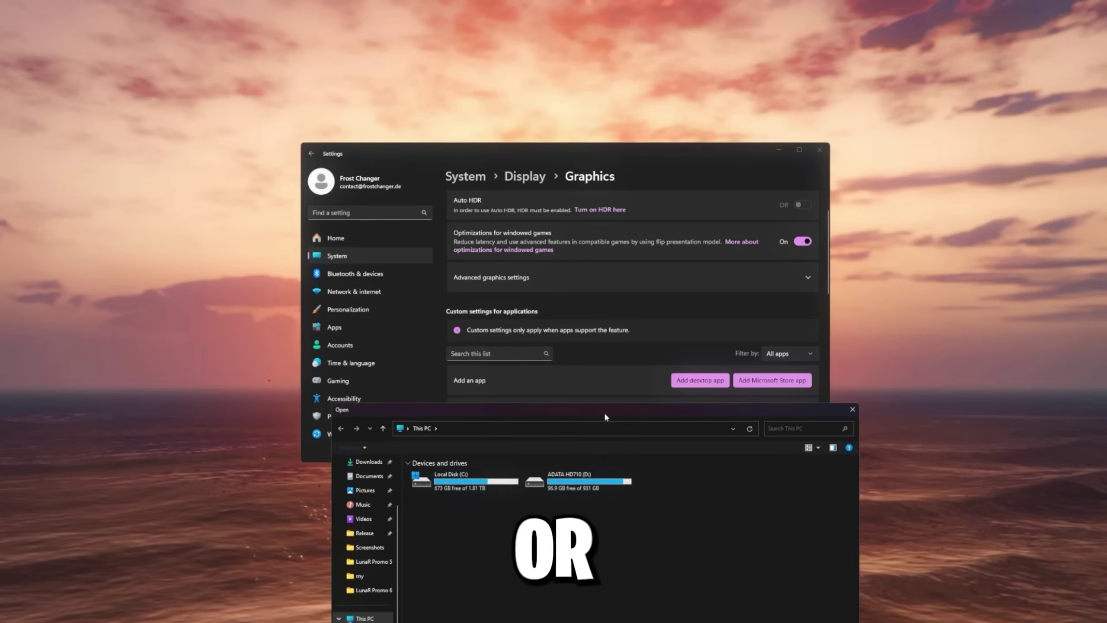
left_click_drag(642, 319, 618, 154)
type("C:\\Program Files\\Epic Games")
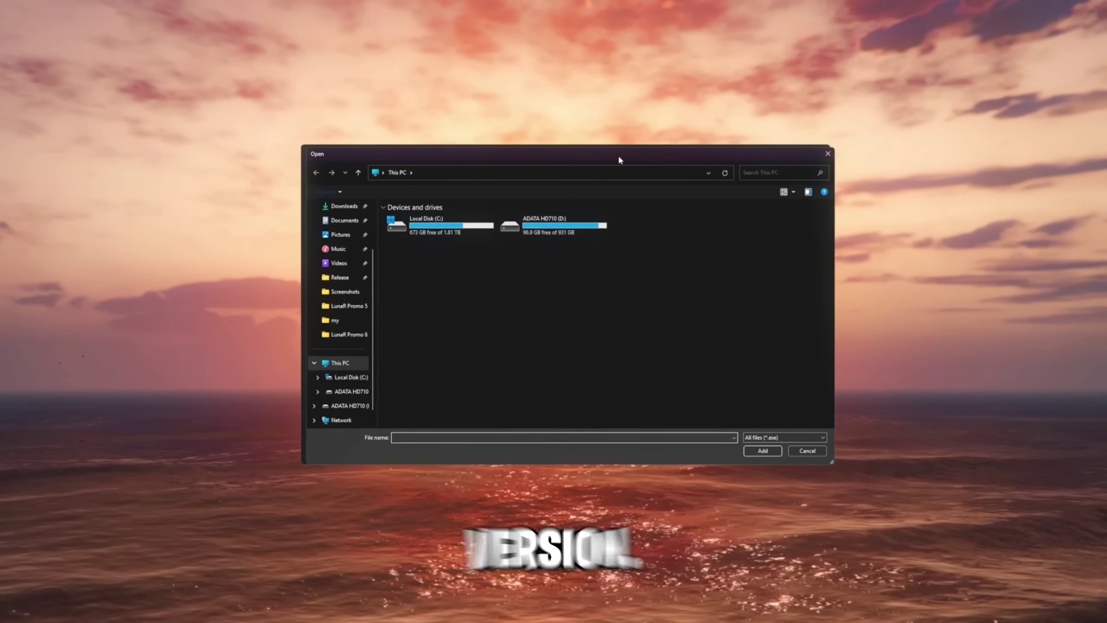
key("Return")
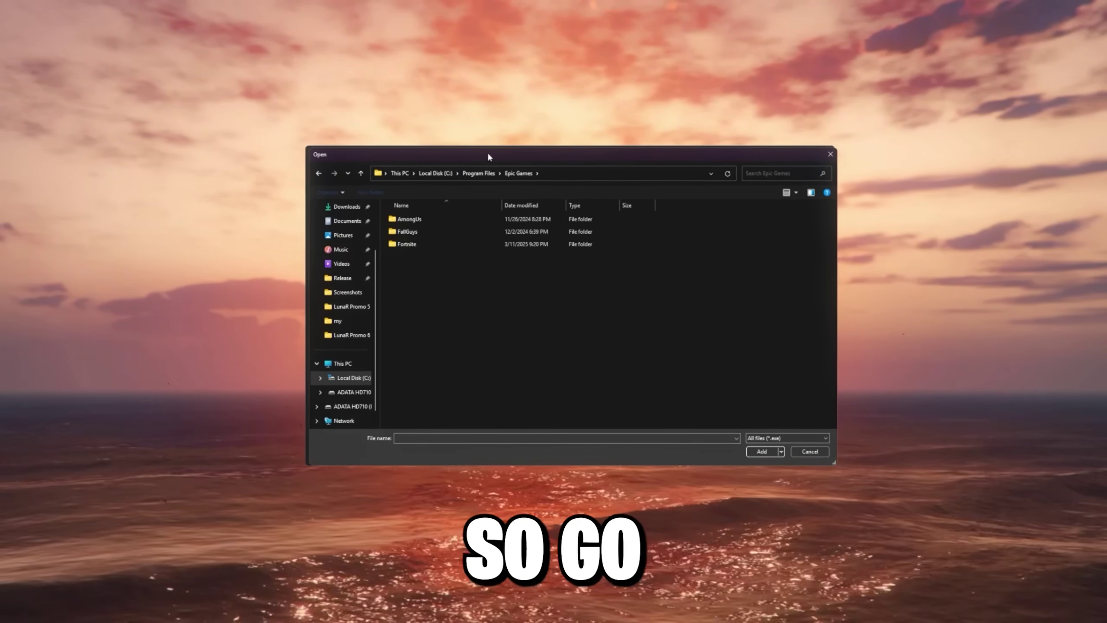
double_click(451, 244)
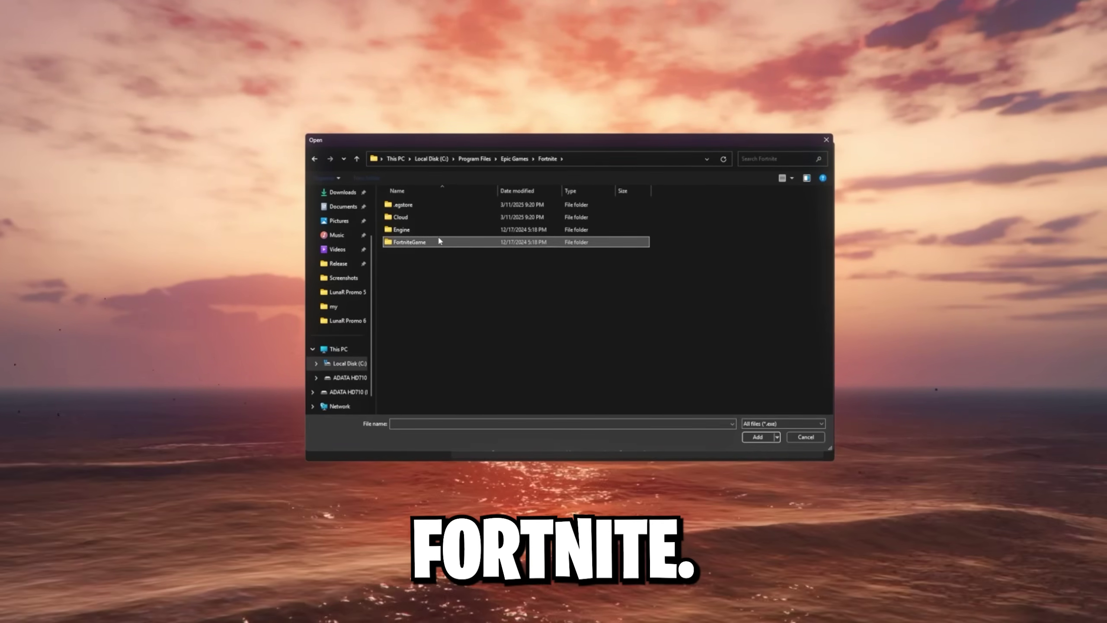
double_click(438, 242)
double_click(431, 204)
double_click(430, 217)
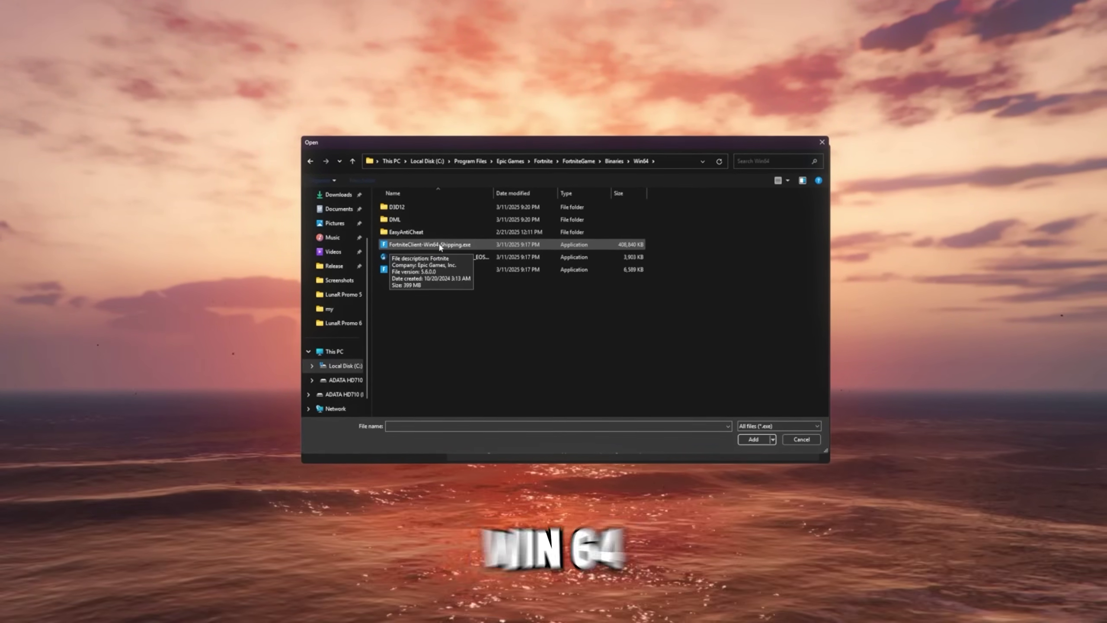
double_click(423, 247)
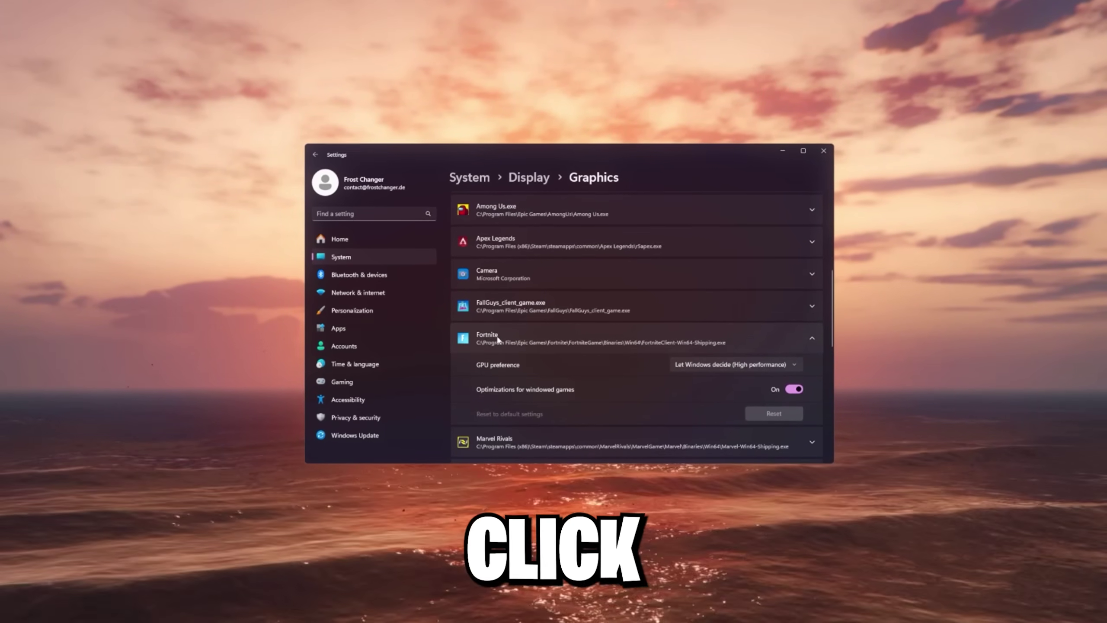
- Set Fortnite's GPU preference to High Performance (NVIDIA GeForce RTX 4090) and expand the advanced graphics settings
scroll(494, 344, "down", 2)
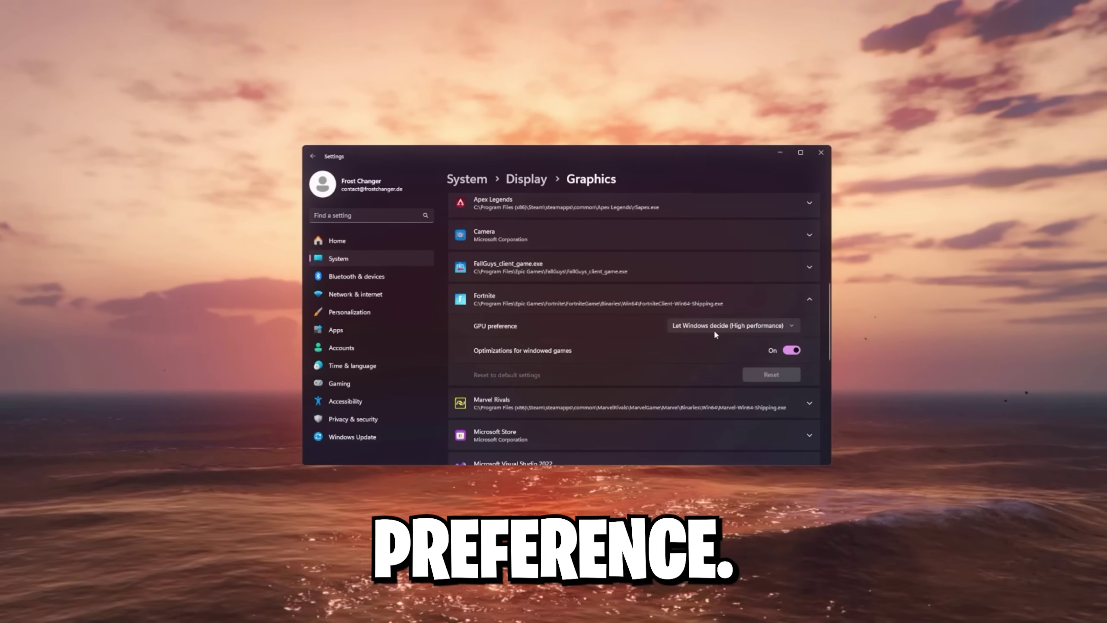
left_click(714, 329)
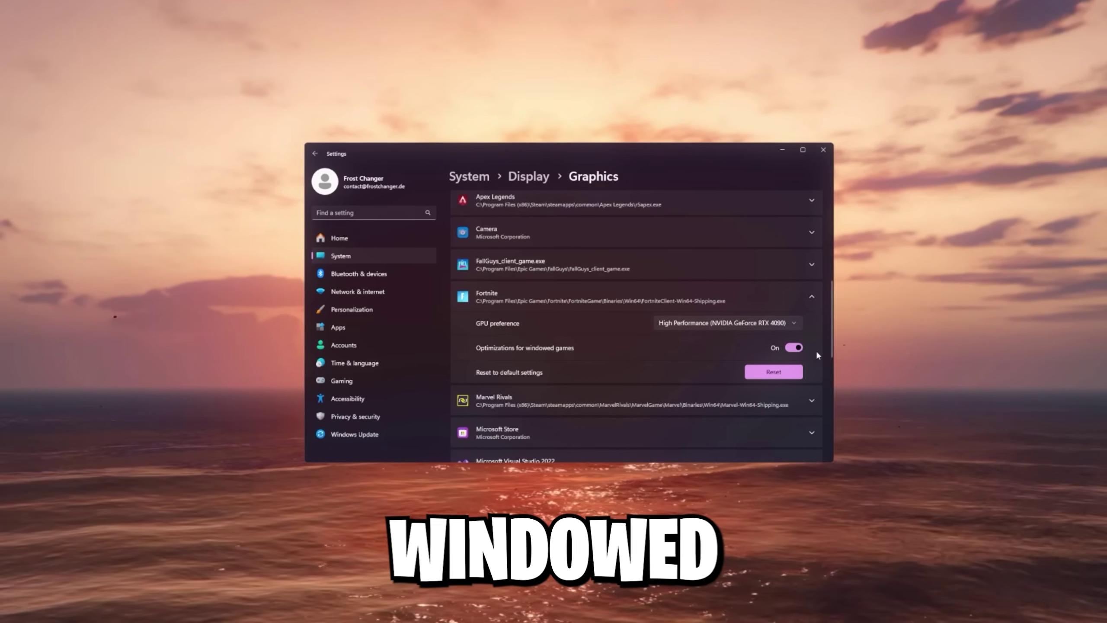
scroll(476, 326, "up", 10)
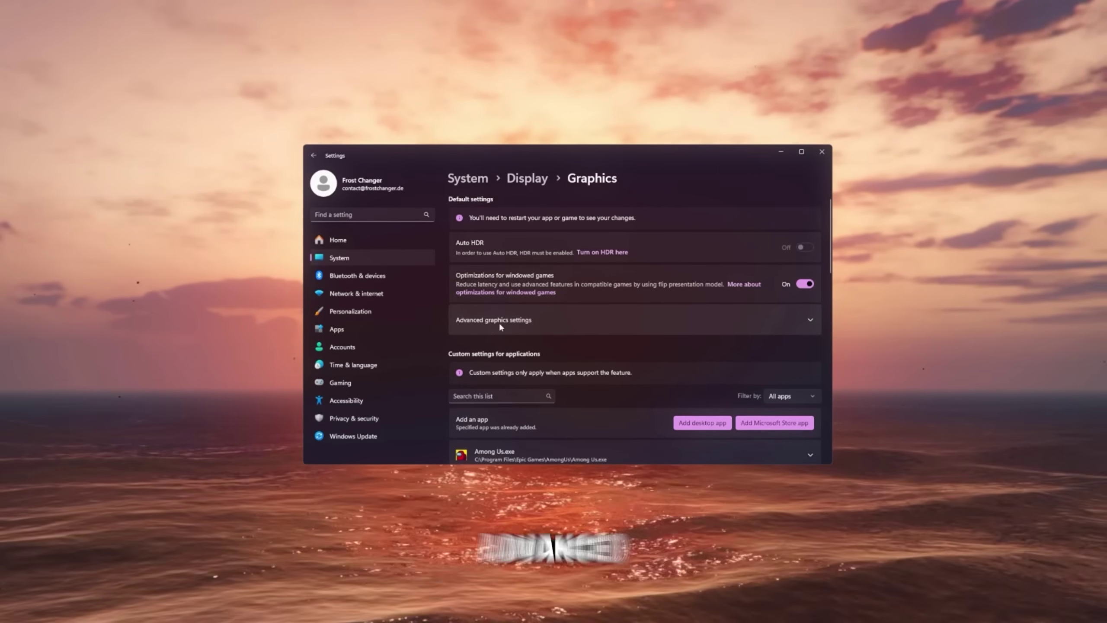
left_click(506, 319)
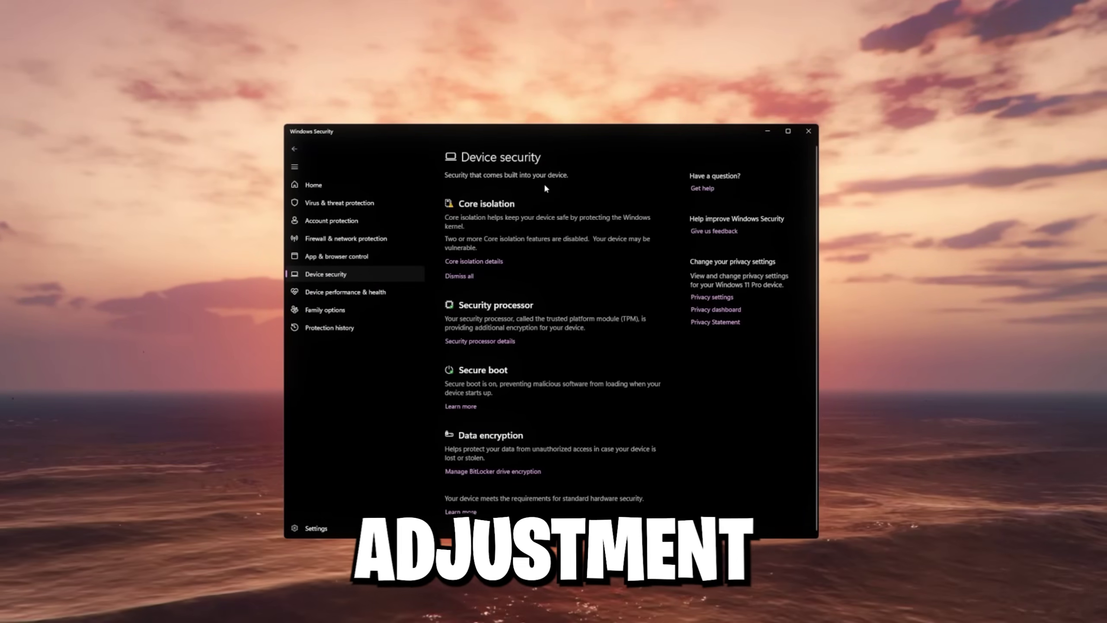
- Open the Core isolation details and check the Memory integrity setting along with the other protections listed there
left_click(494, 262)
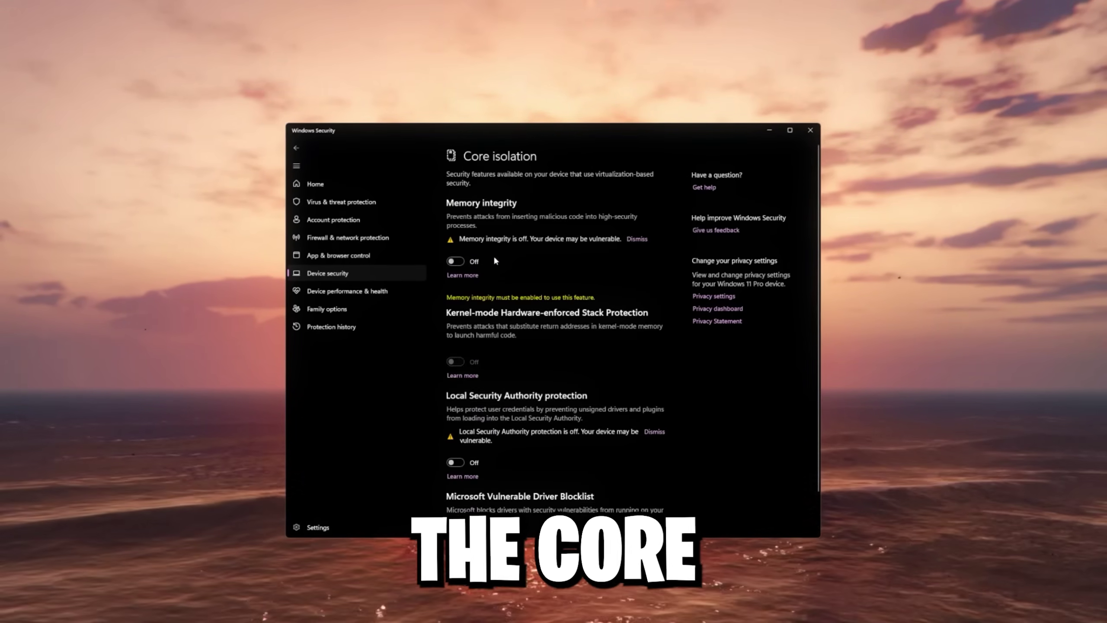
scroll(541, 235, "down", 2)
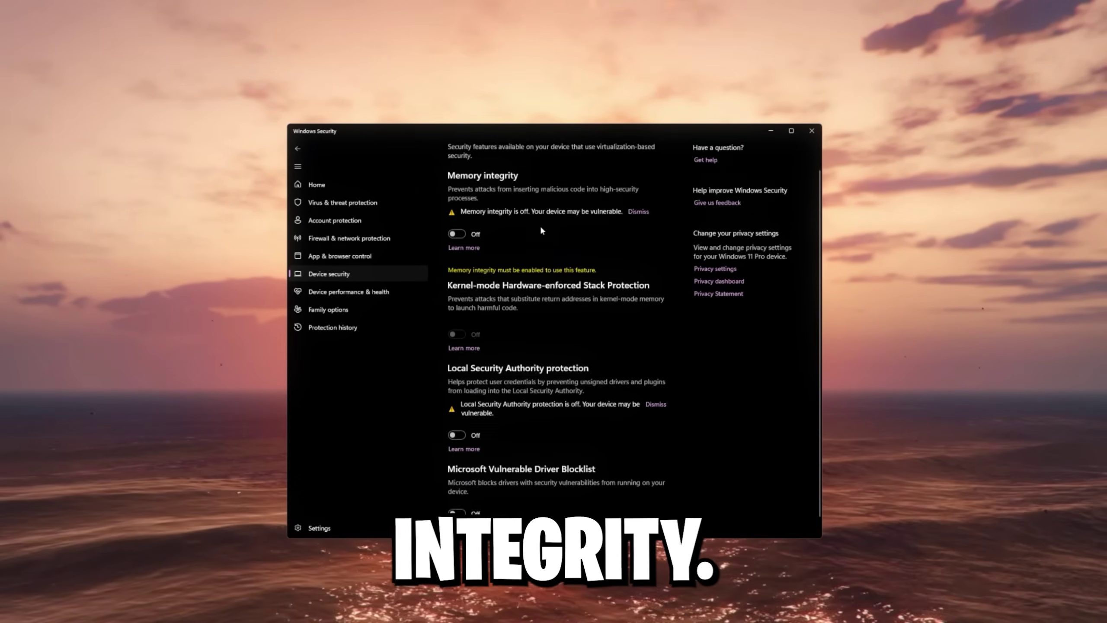
scroll(594, 468, "up", 2)
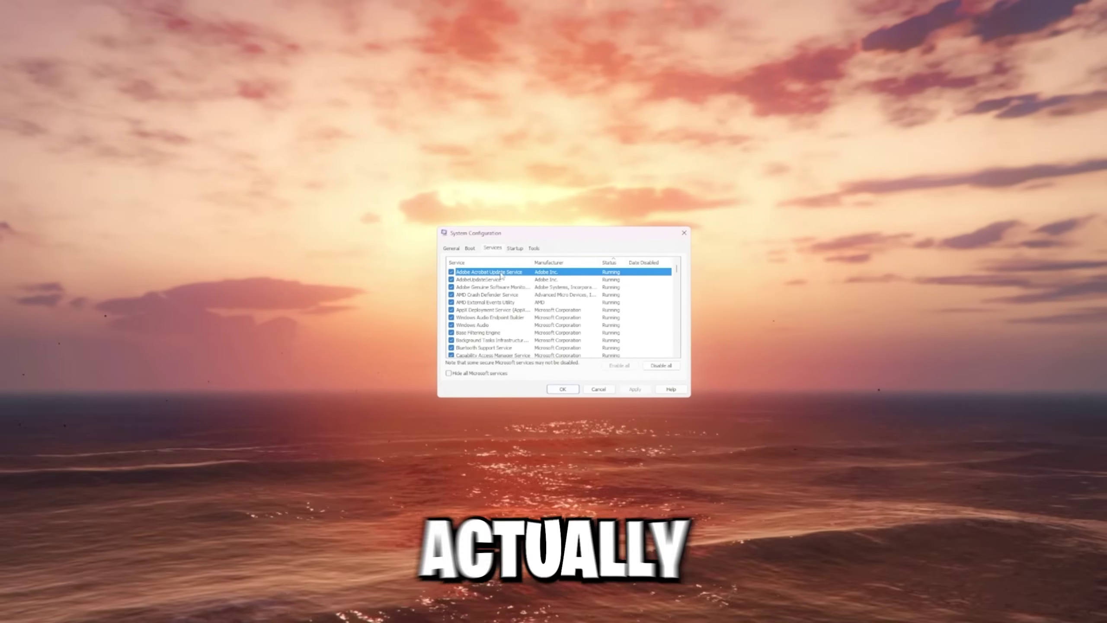
left_click(575, 279)
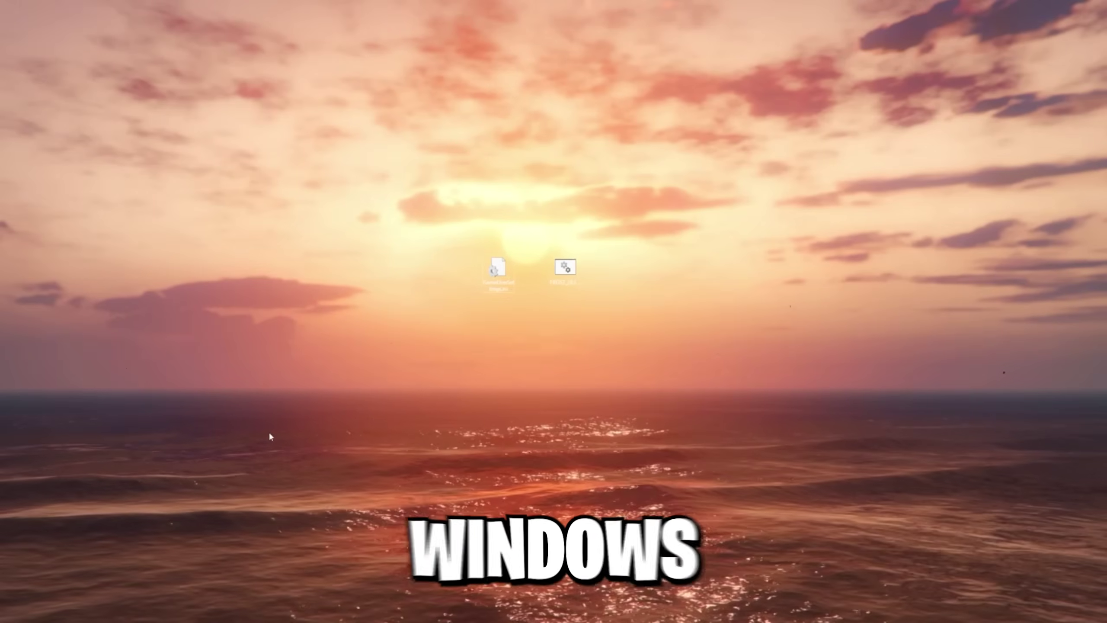
- Open the FortniteGame\Saved\Config\WindowsClient folder in AppData\Local and move the settings file from the desktop into it
key("super+r")
key("Return")
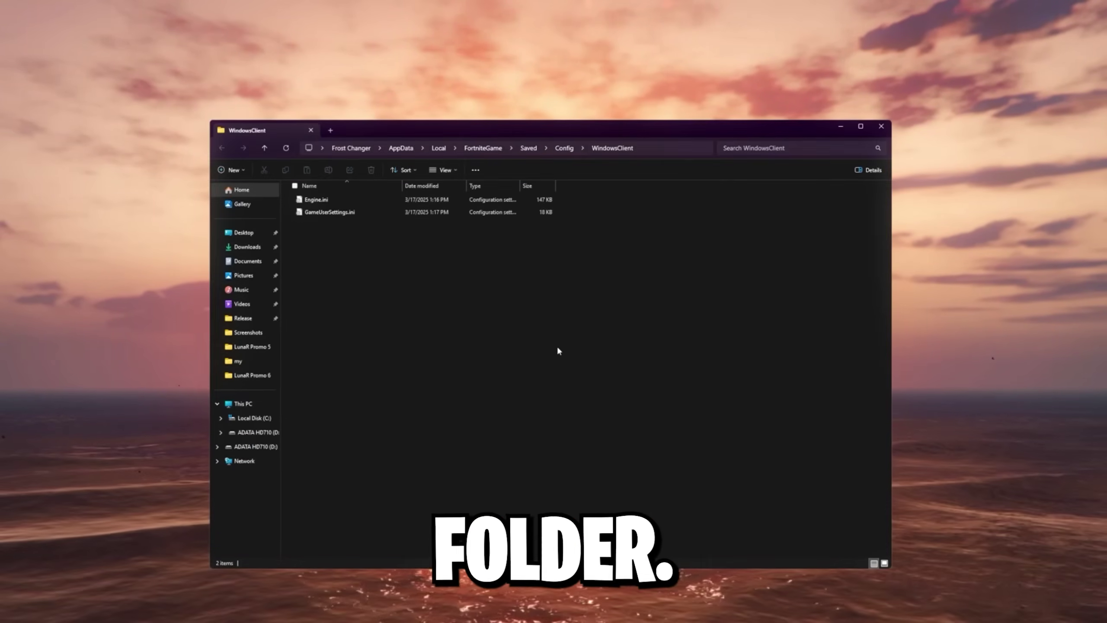
double_click(117, 588)
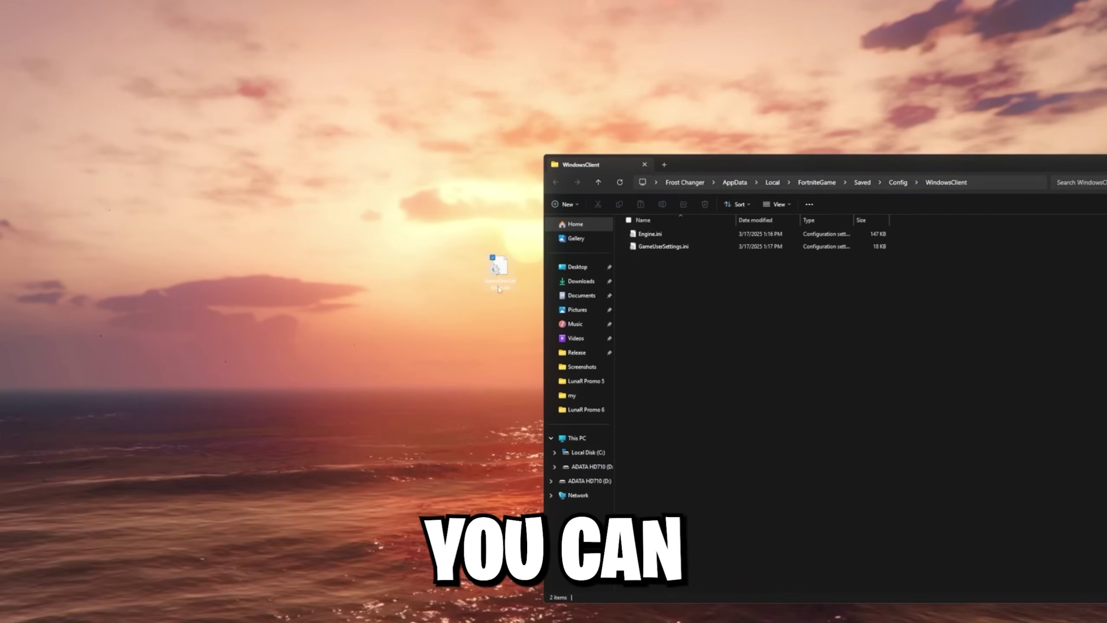
left_click_drag(498, 268, 688, 280)
left_click_drag(697, 165, 428, 139)
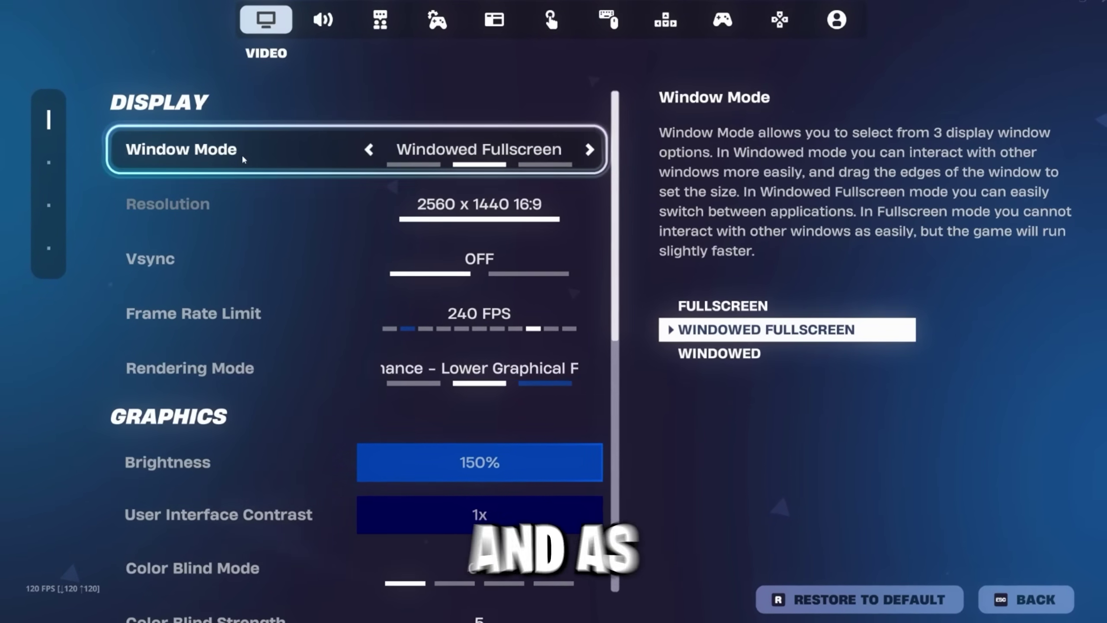
- Cycle Fortnite's Window Mode through the Windowed and Fullscreen options and back to Windowed Fullscreen
key("Right")
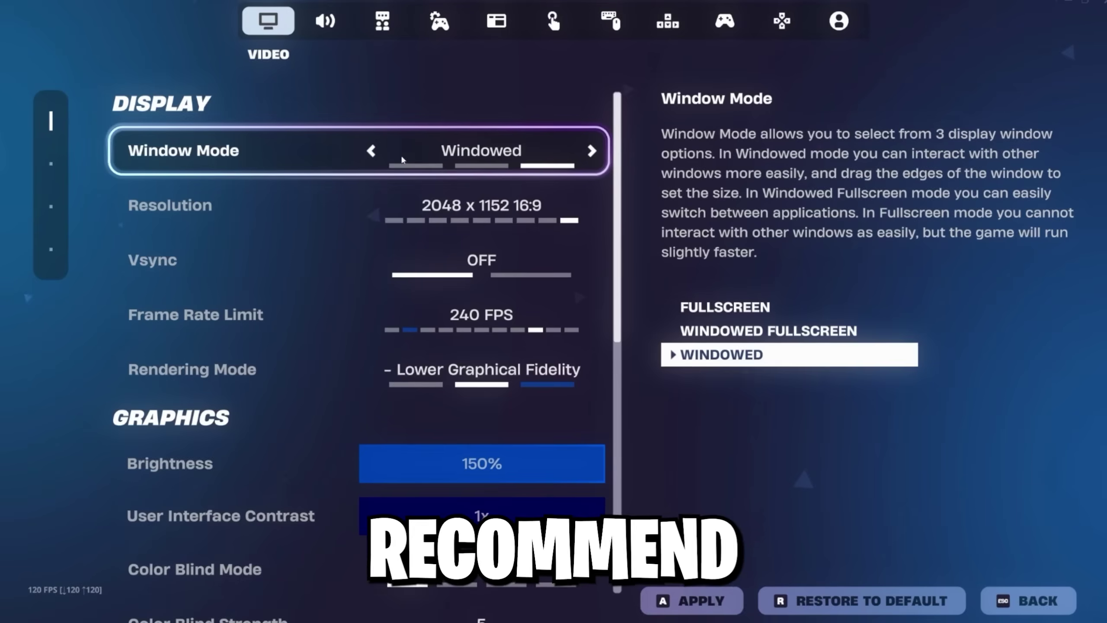
key("Right")
key("Right")
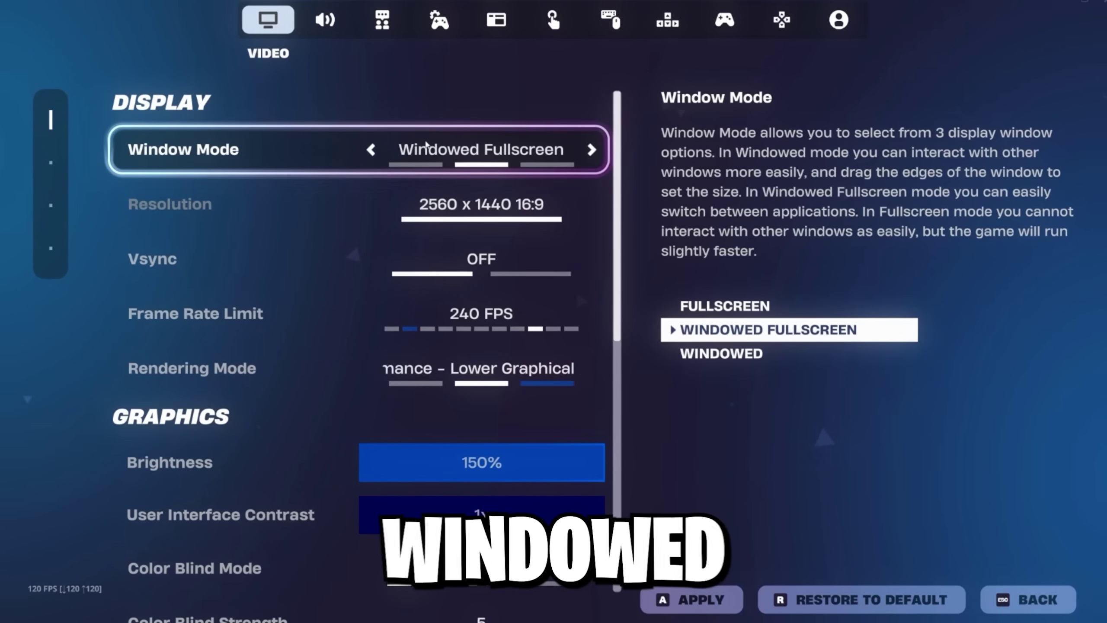
key("Left")
key("Right")
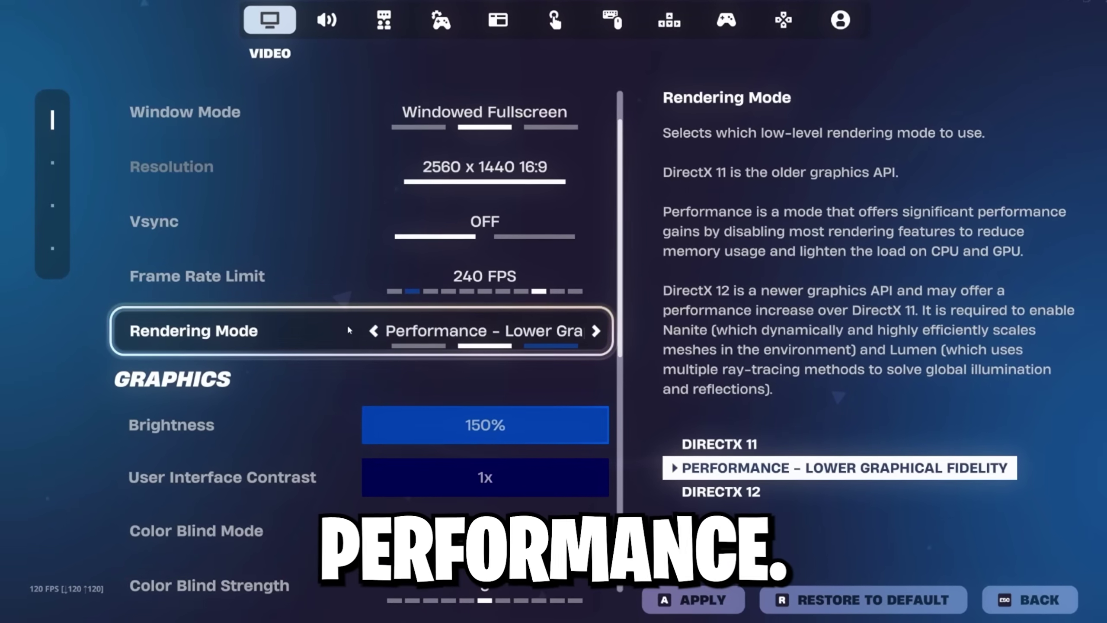
- Set the 3D Resolution to 75% in the performance-mode graphics quality settings and go on to the Textures setting
scroll(347, 324, "down", 8)
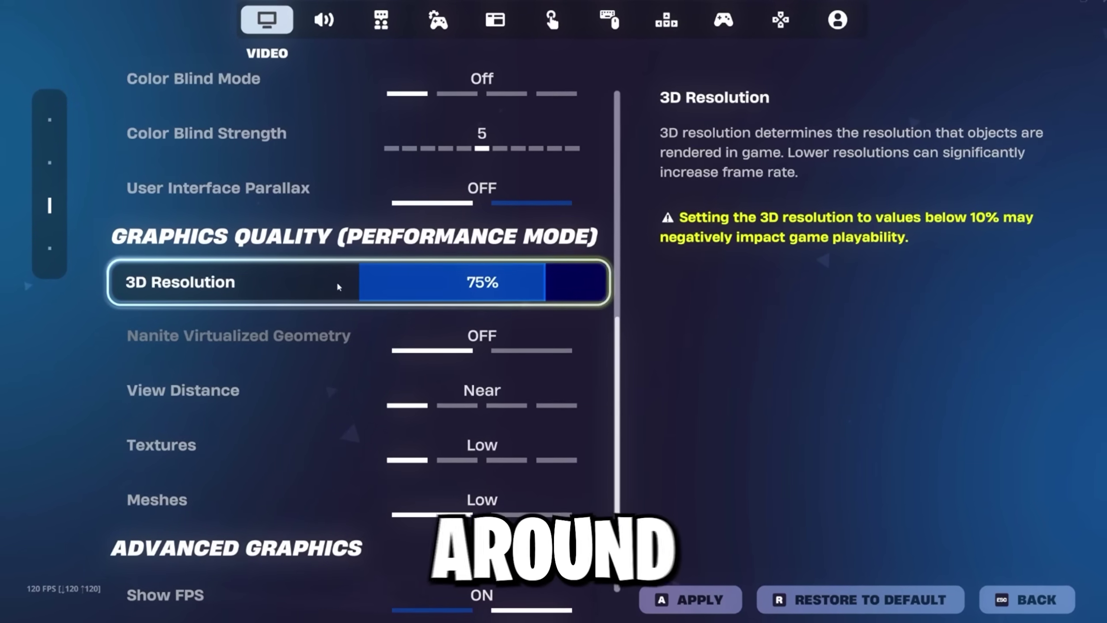
left_click_drag(419, 279, 539, 284)
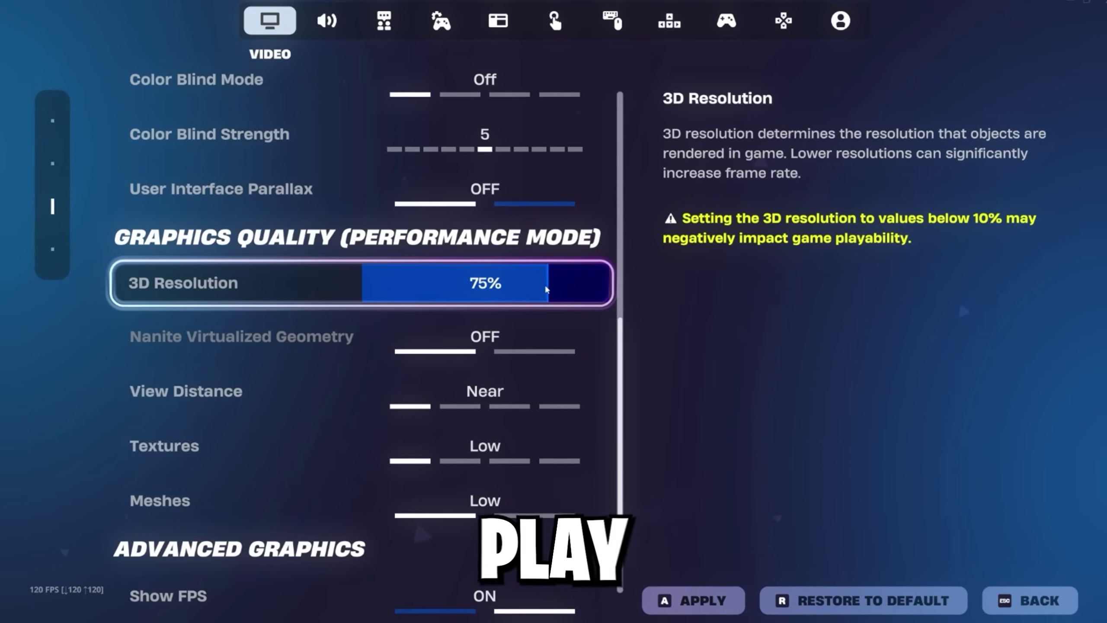
scroll(187, 367, "down", 2)
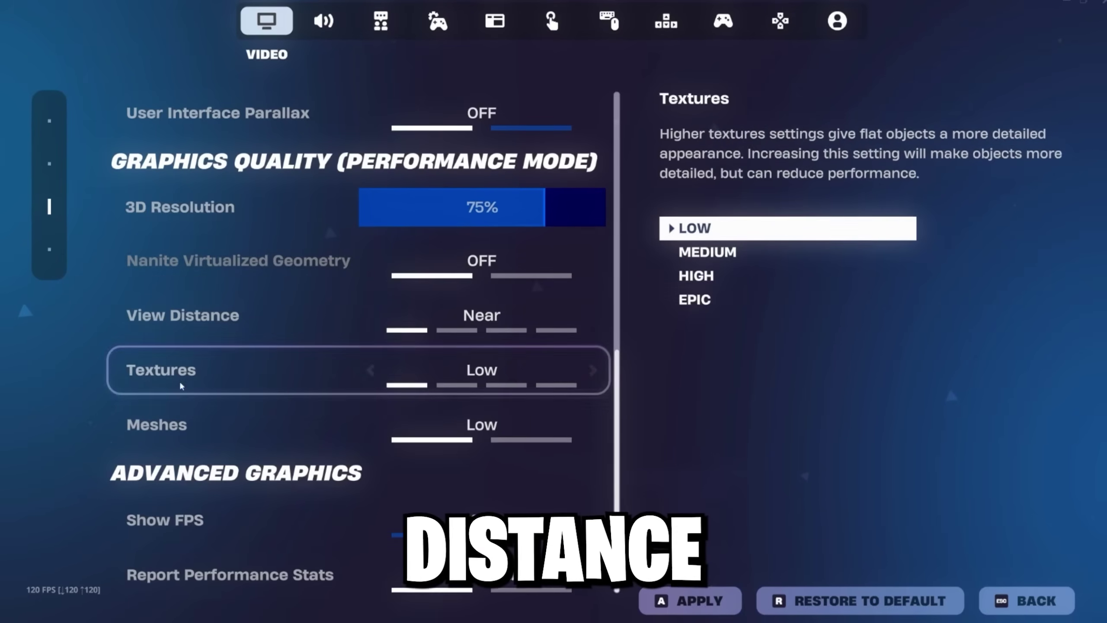